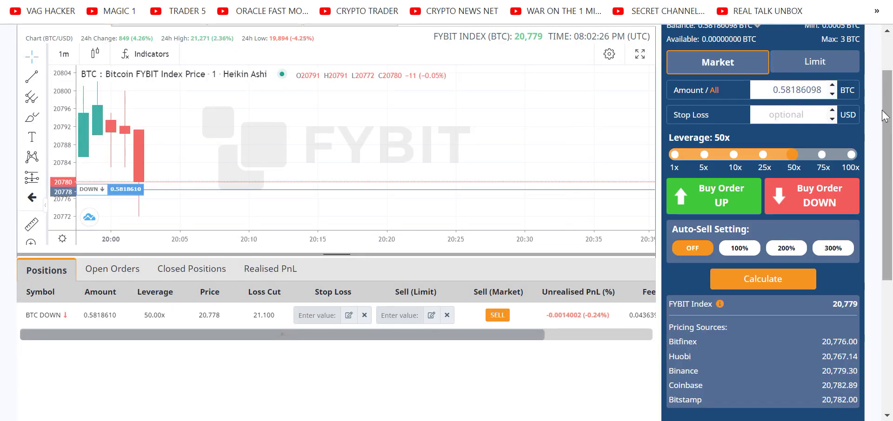
- Switch the BitMEX XBTUSD chart from 1-hour to 3-minute candles and capture a screenshot
{"action": "left_click_drag", "start_coordinate": [889, 110], "coordinate": [890, 117]}
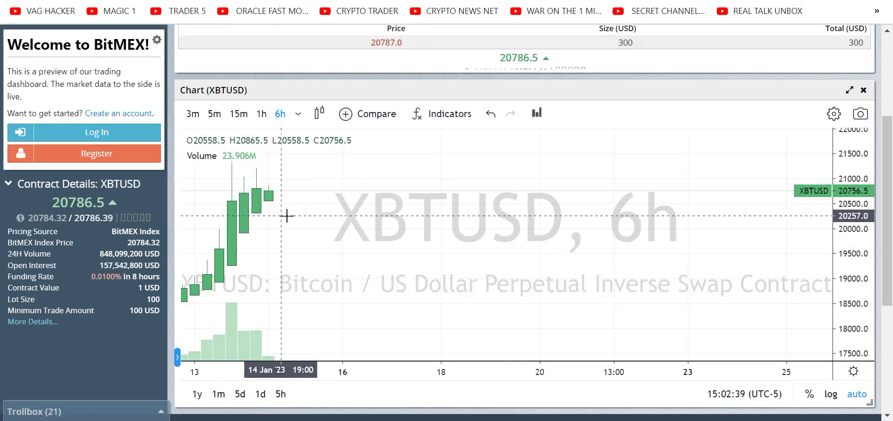
{"action": "left_click", "coordinate": [262, 114]}
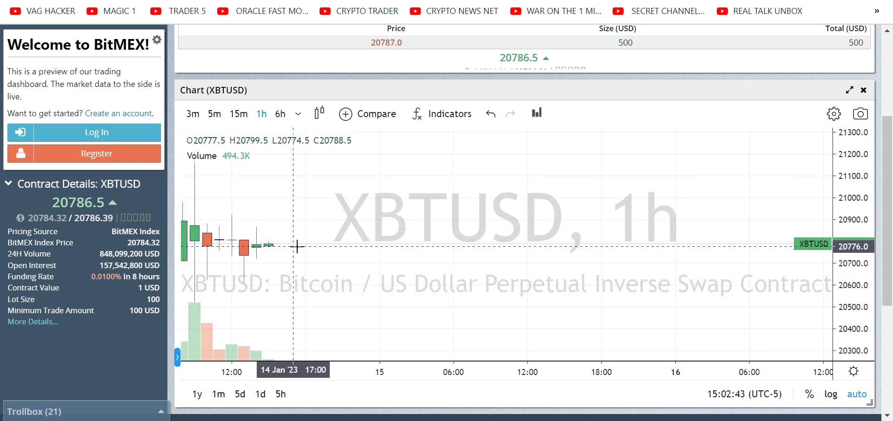
{"action": "left_click", "coordinate": [192, 115]}
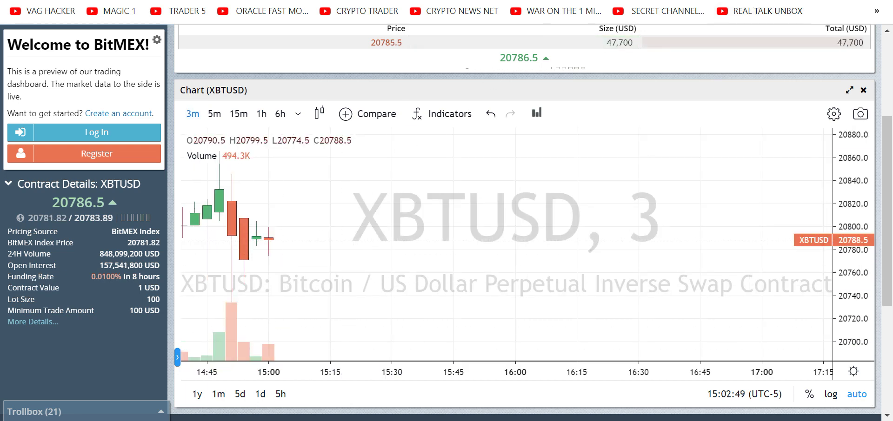
{"action": "left_click", "coordinate": [656, 98]}
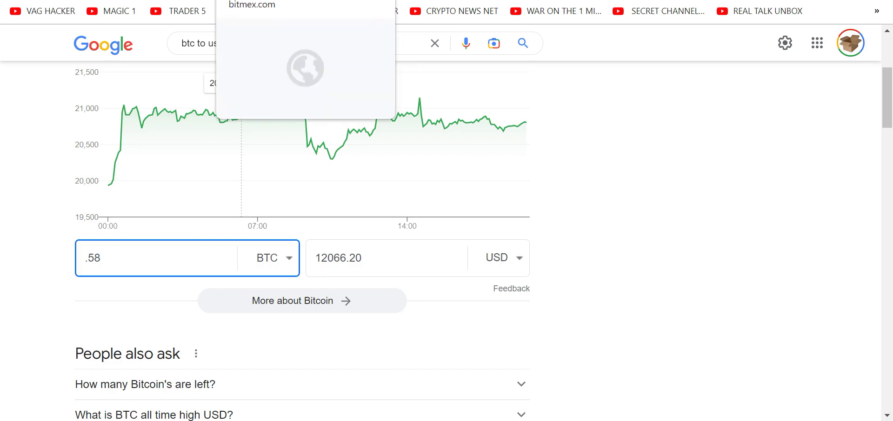
- Return to the BitMEX dashboard and save a screenshot of it with Webpage Screenshot
{"action": "left_click", "coordinate": [263, 10]}
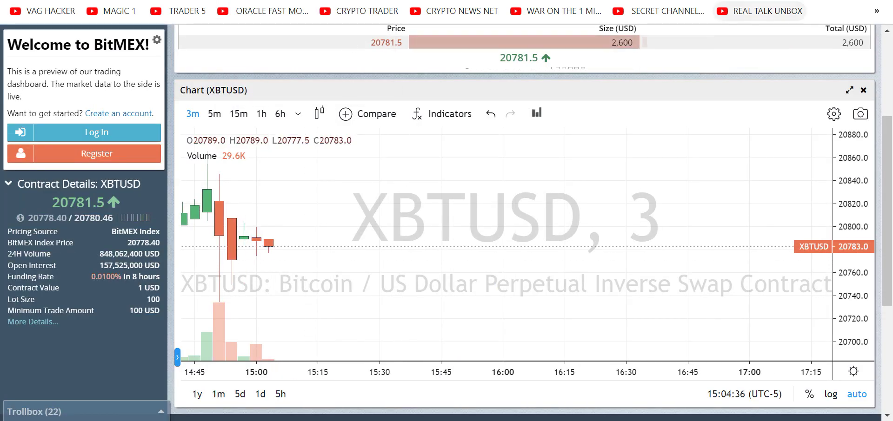
{"action": "left_click", "coordinate": [763, 1]}
{"action": "left_click", "coordinate": [647, 99]}
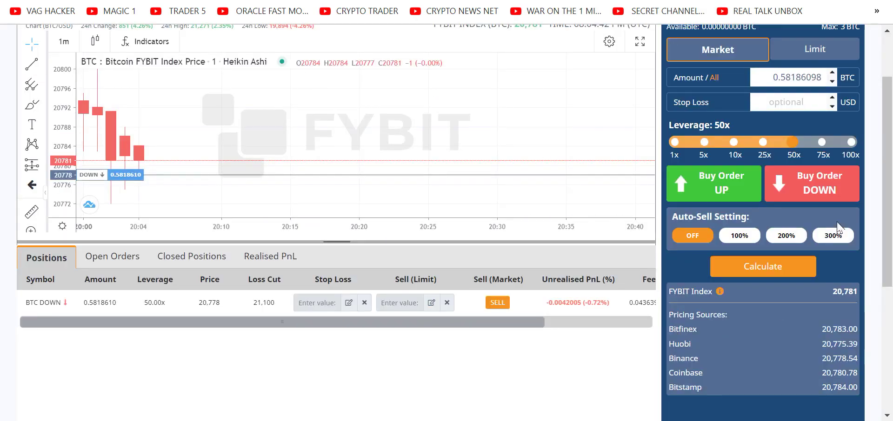
- Open the Webpage Screenshot extension over the trading page
{"action": "left_click", "coordinate": [765, 3]}
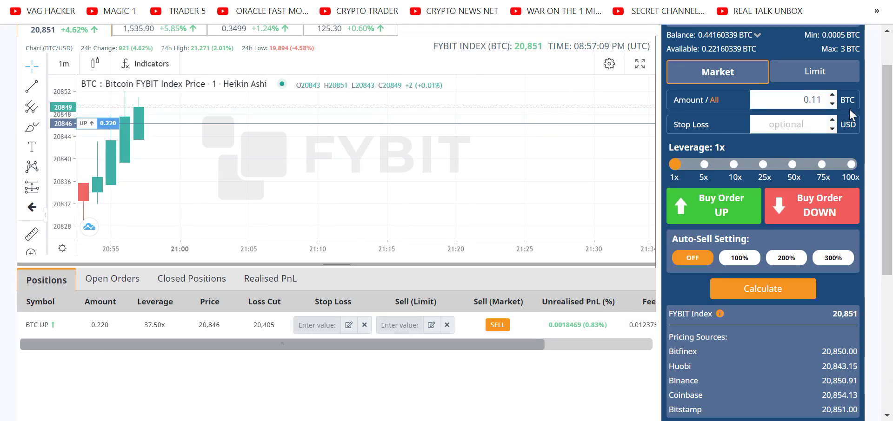
- Set 25x leverage and a 0.0005 BTC amount, then check the position's fees, amount and leverage
{"action": "left_click", "coordinate": [792, 164]}
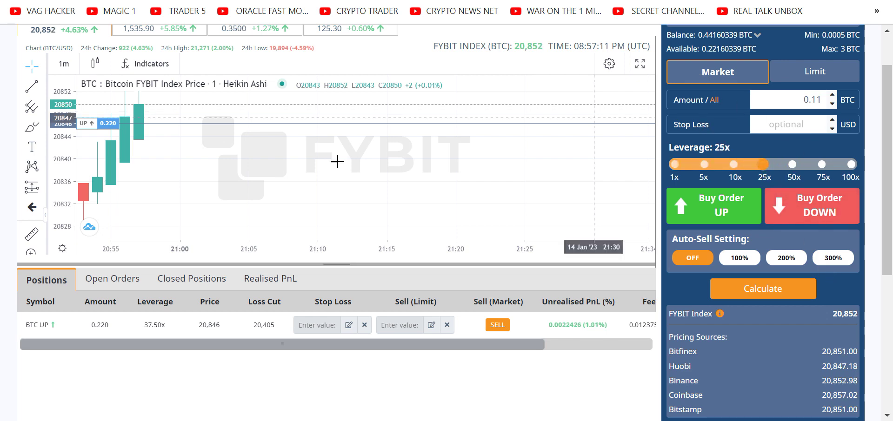
{"action": "left_click", "coordinate": [417, 384]}
{"action": "scroll", "coordinate": [581, 344], "scroll_direction": "right", "scroll_amount": 3}
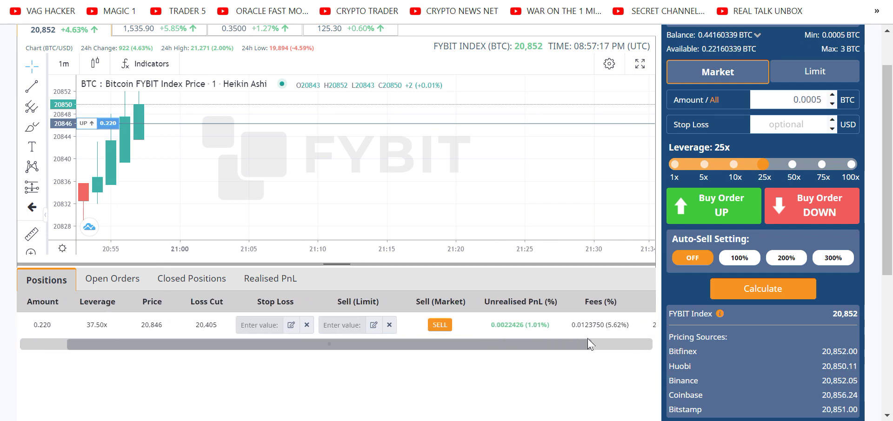
{"action": "left_click_drag", "start_coordinate": [609, 324], "coordinate": [601, 325]}
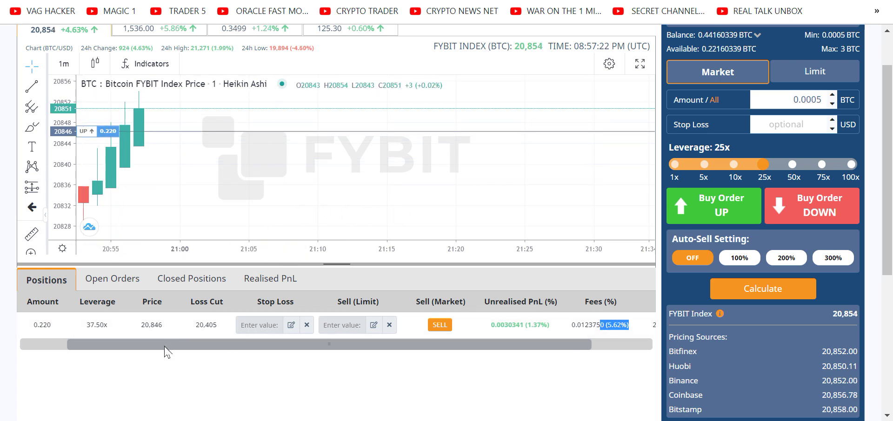
{"action": "mouse_move", "coordinate": [167, 347]}
{"action": "left_mouse_down"}
{"action": "mouse_move", "coordinate": [129, 359]}
{"action": "mouse_move", "coordinate": [17, 353]}
{"action": "left_mouse_up"}
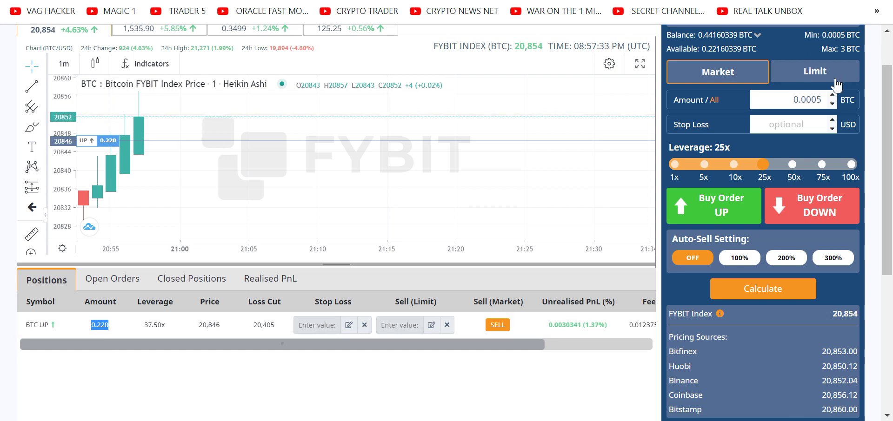
- Place a 1x limit Buy Order UP for 0.11 BTC at a price of 20415
{"action": "left_click", "coordinate": [828, 85]}
{"action": "left_click", "coordinate": [674, 200]}
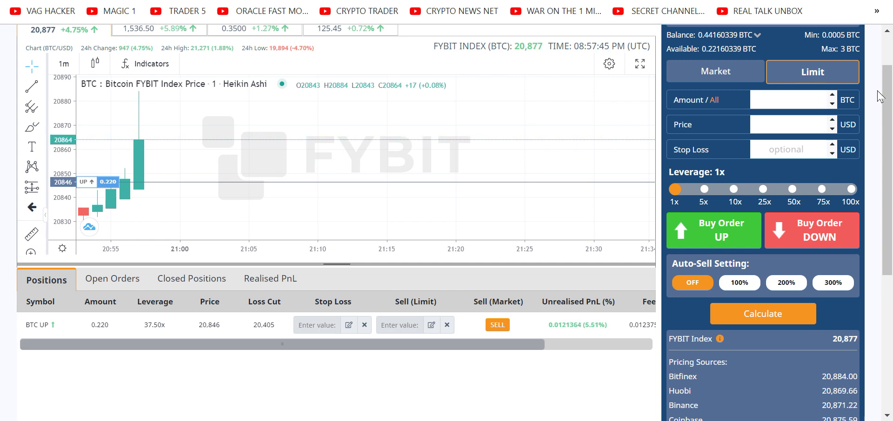
{"action": "type", "text": "0.11"}
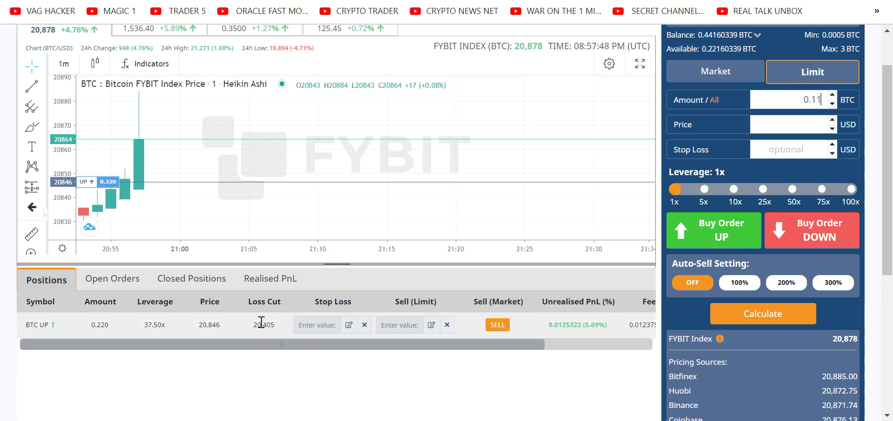
{"action": "left_click", "coordinate": [778, 127]}
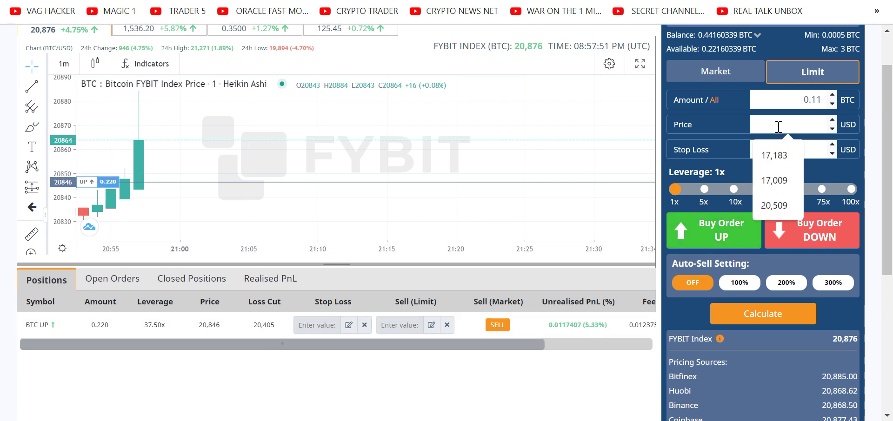
{"action": "type", "text": "20415"}
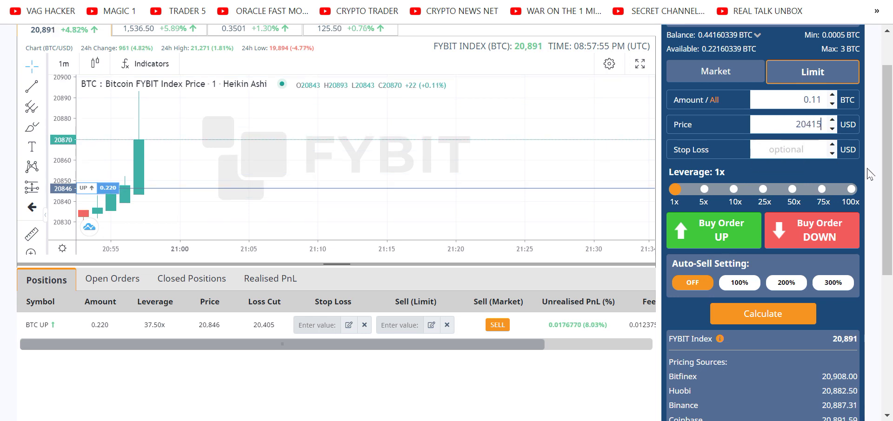
{"action": "left_click", "coordinate": [749, 243]}
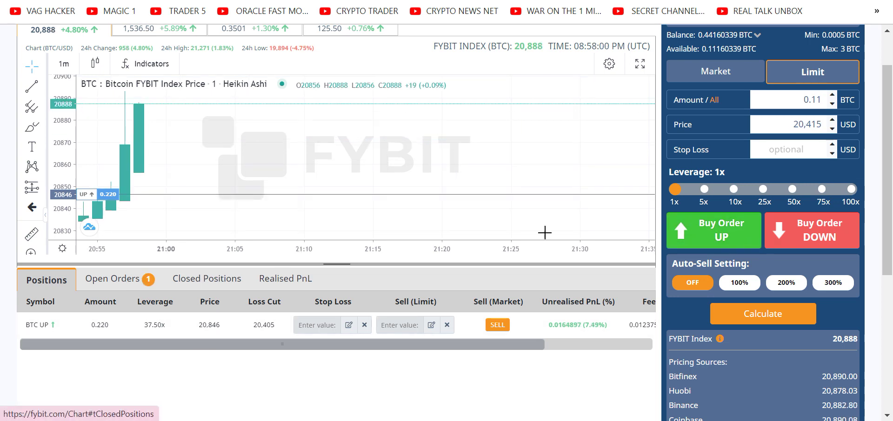
- Fill Amount with the full 0.11160339 BTC, switch to Market, and scroll the Positions table
{"action": "left_click", "coordinate": [716, 101]}
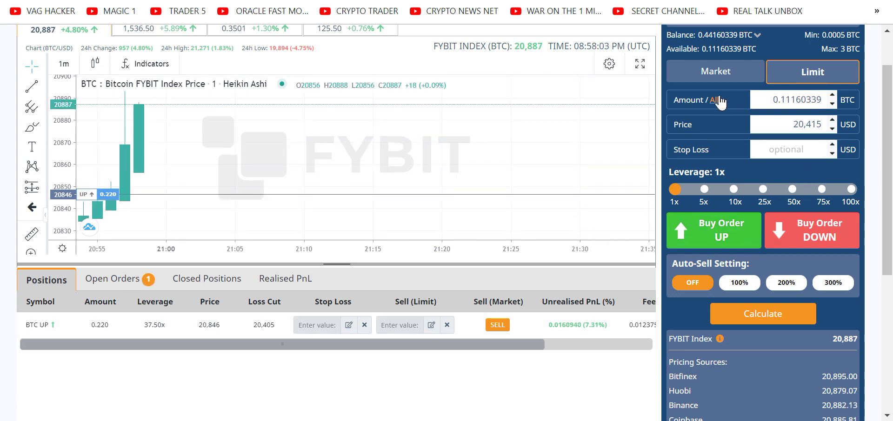
{"action": "left_click", "coordinate": [717, 74]}
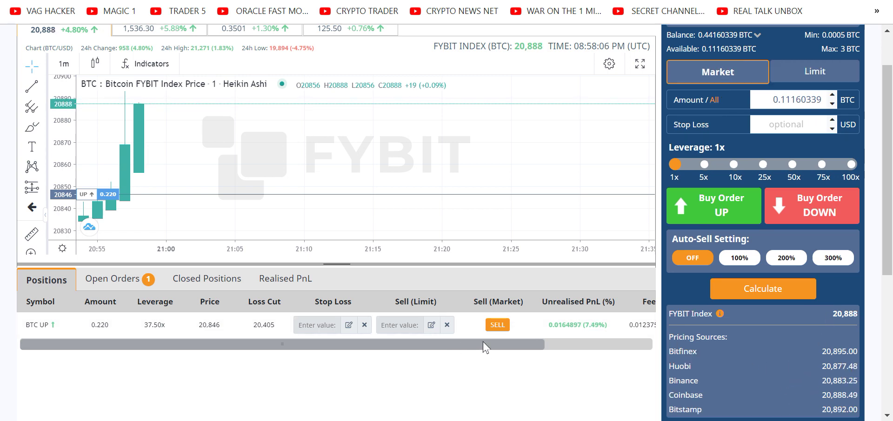
{"action": "left_click_drag", "start_coordinate": [484, 347], "coordinate": [524, 346]}
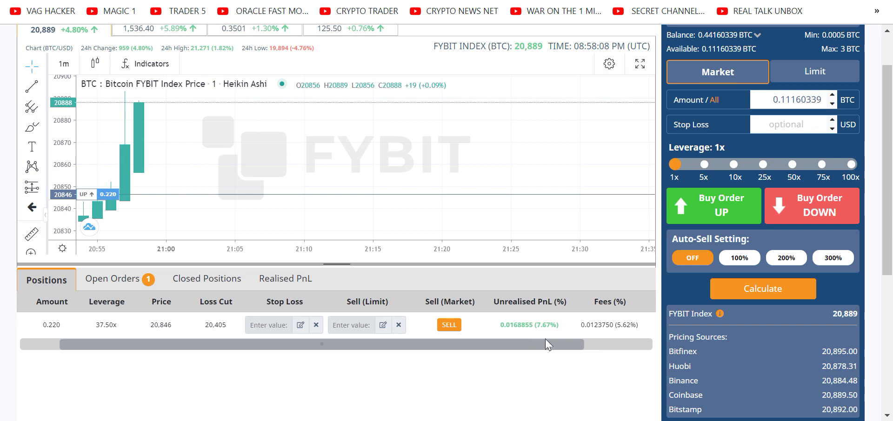